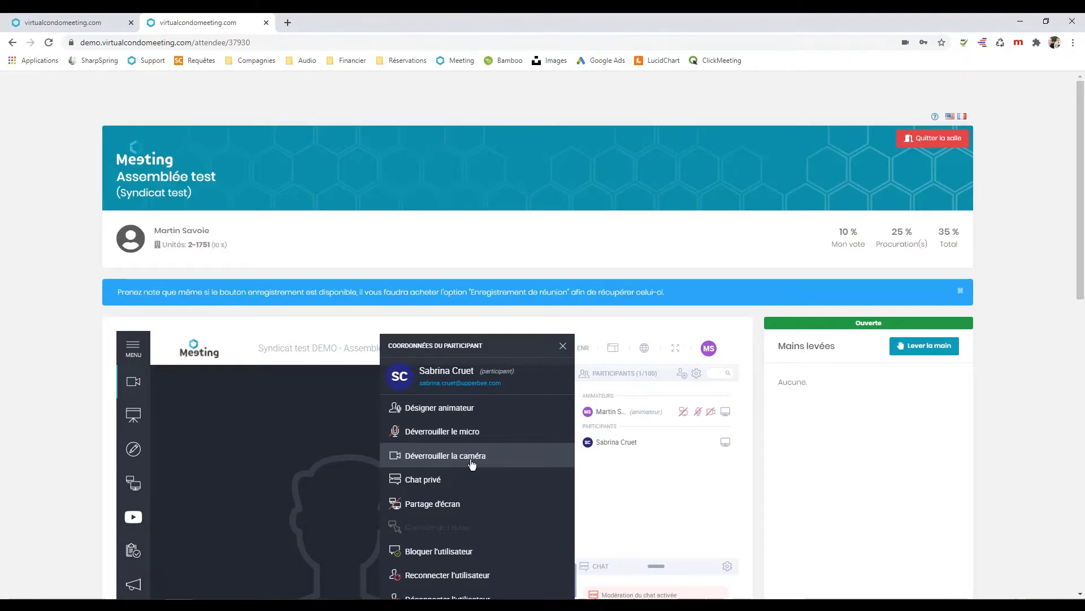
Close the participant's options and examine the meeting's documents in both the meeting configuration and the attendee room.
left_click(667, 486)
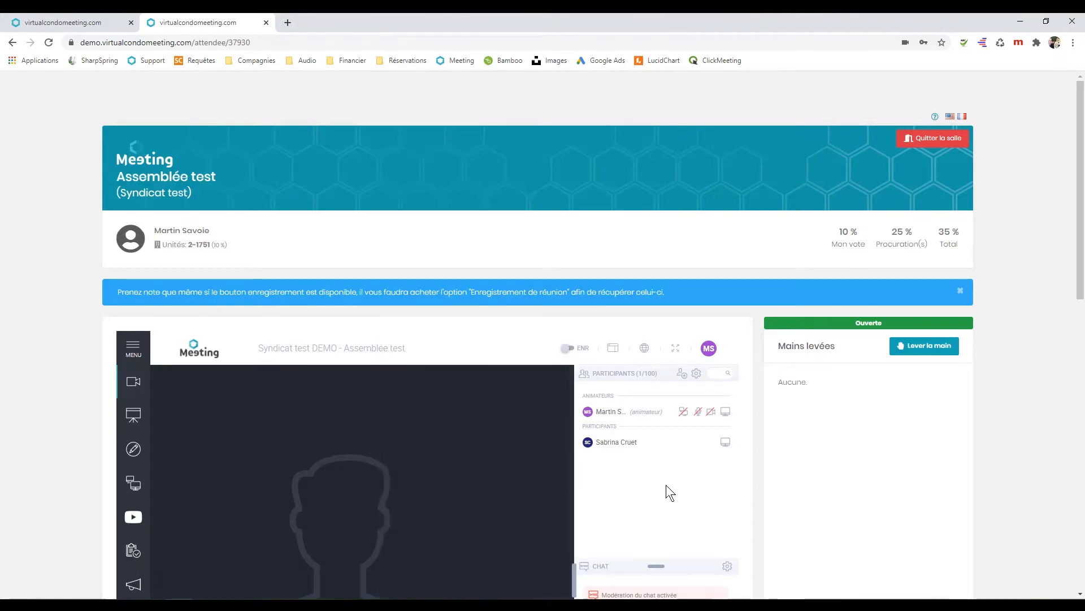
scroll(671, 476, "down", 1)
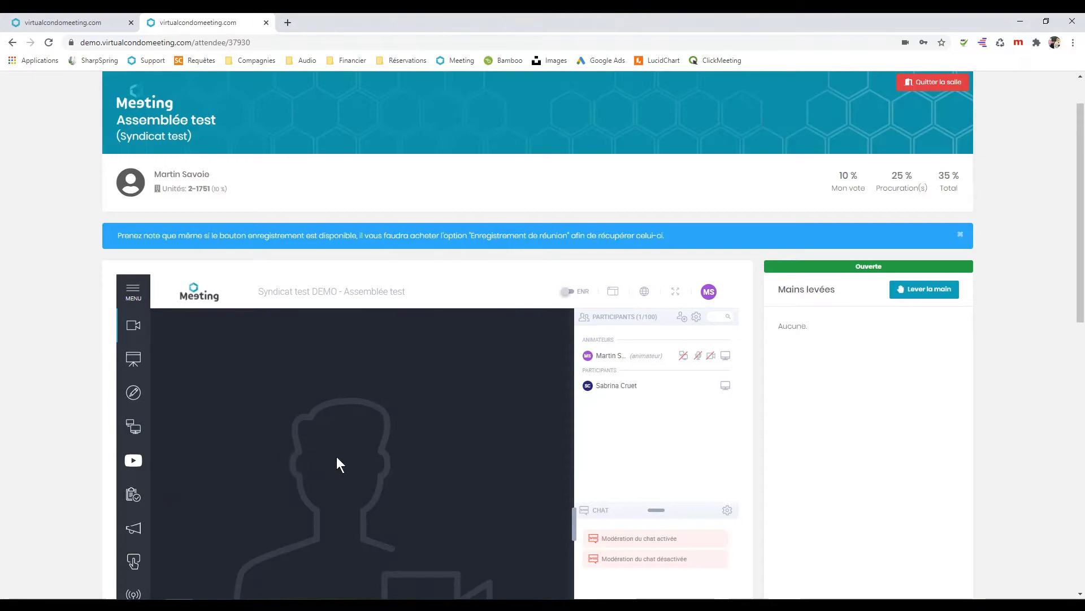
left_click(59, 23)
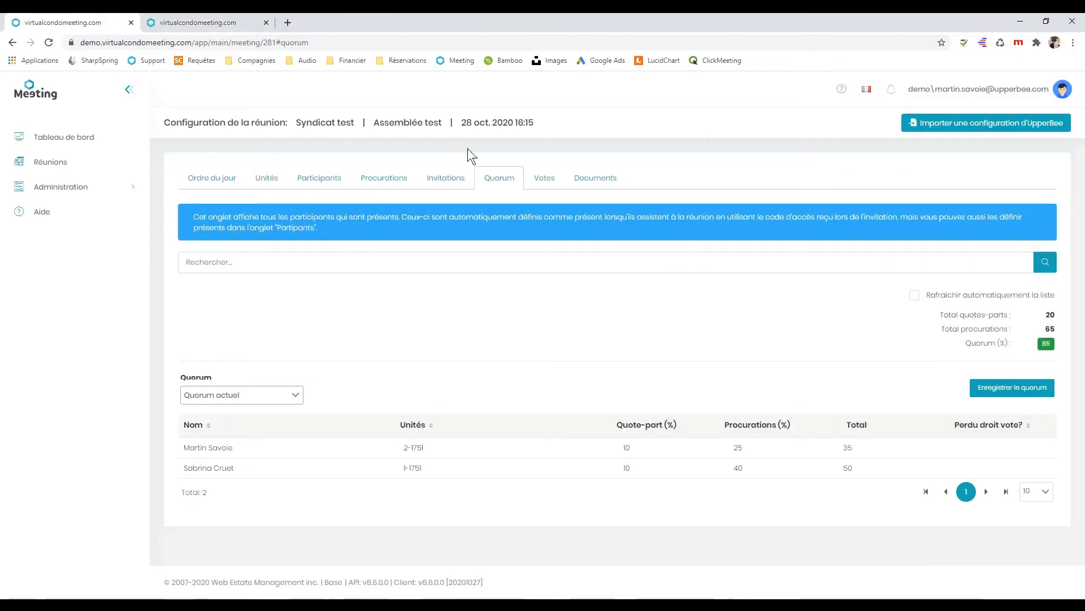
left_click(588, 179)
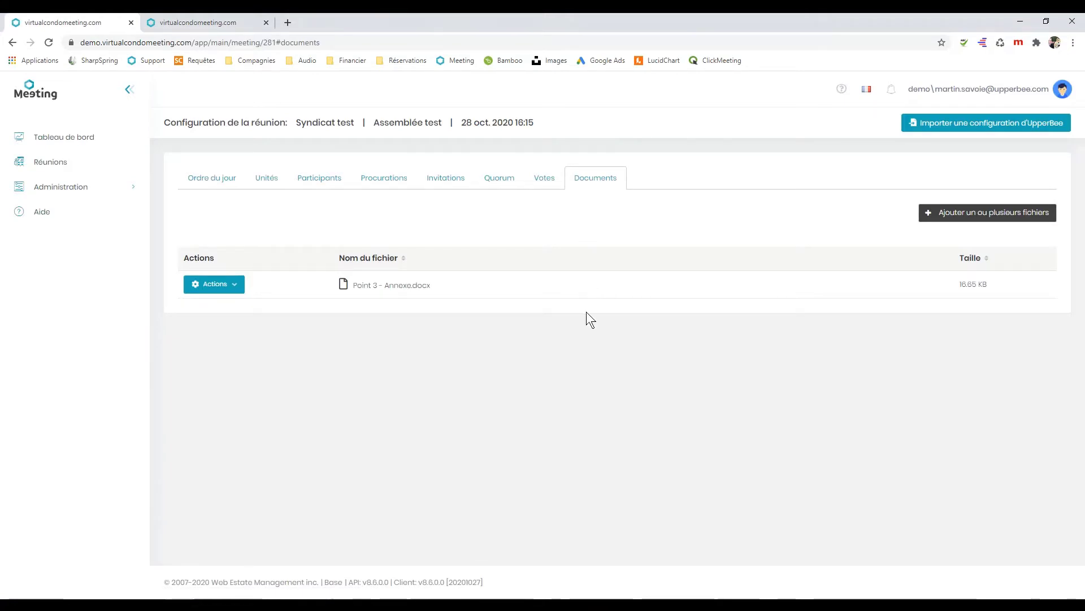
left_click(180, 24)
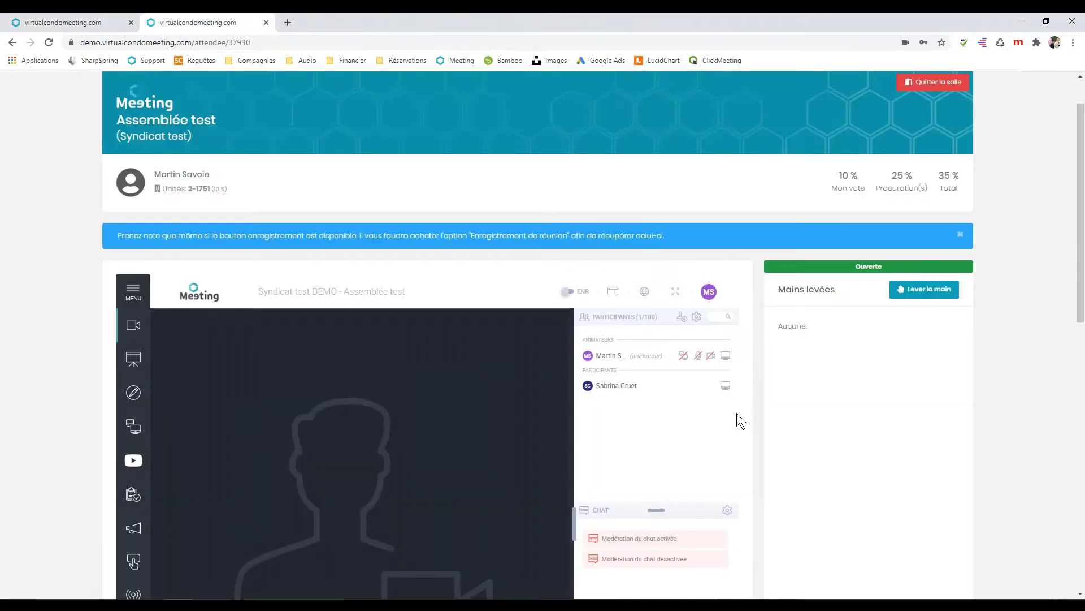
scroll(737, 413, "down", 8)
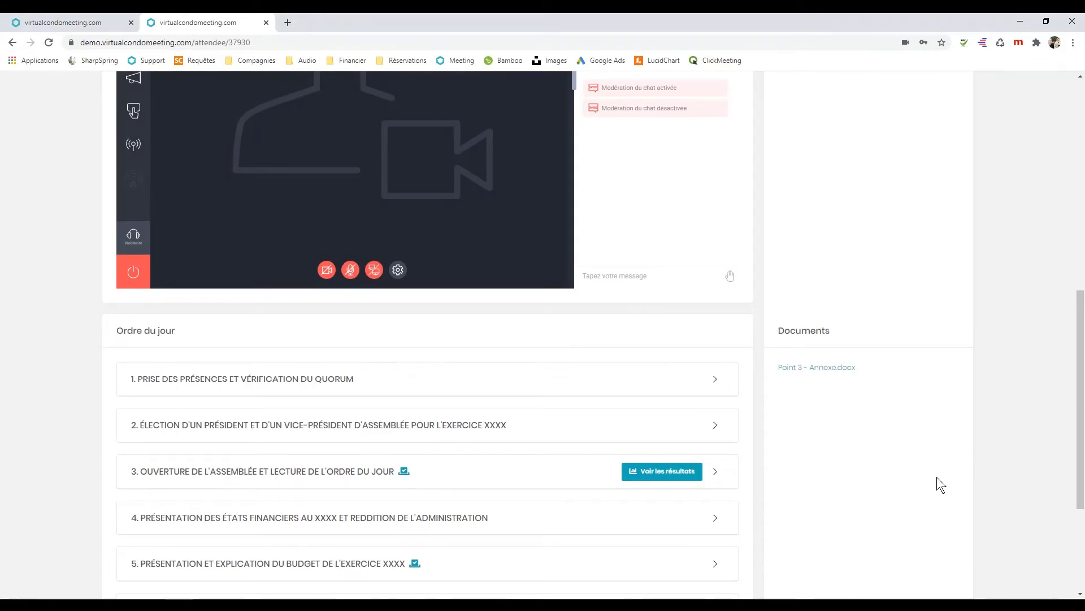
Raise a hand in the attendee room and lower all raised hands, confirming the action.
scroll(977, 400, "up", 6)
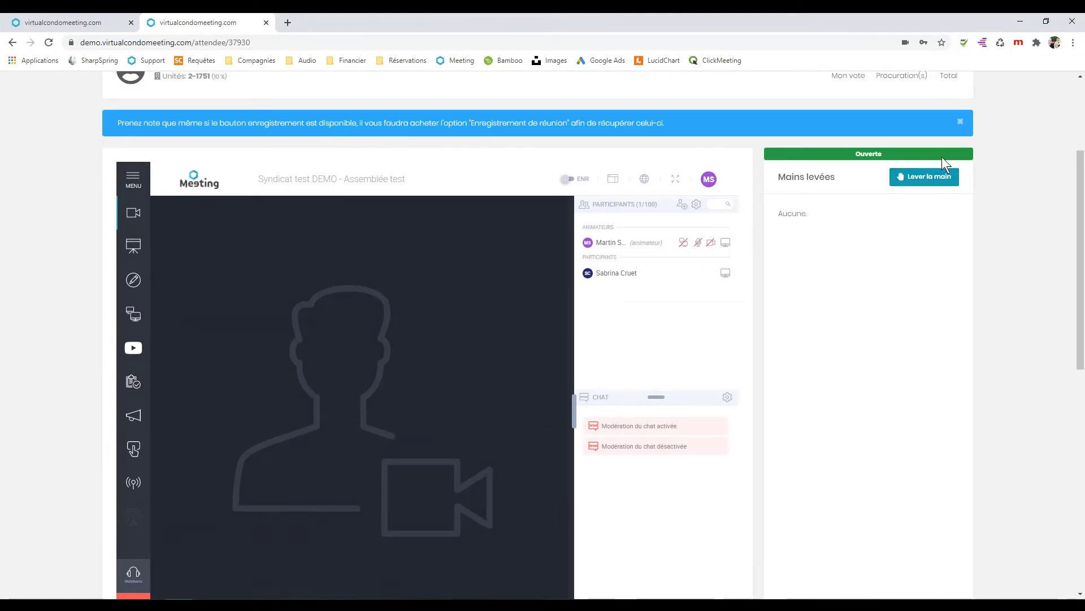
left_click(919, 181)
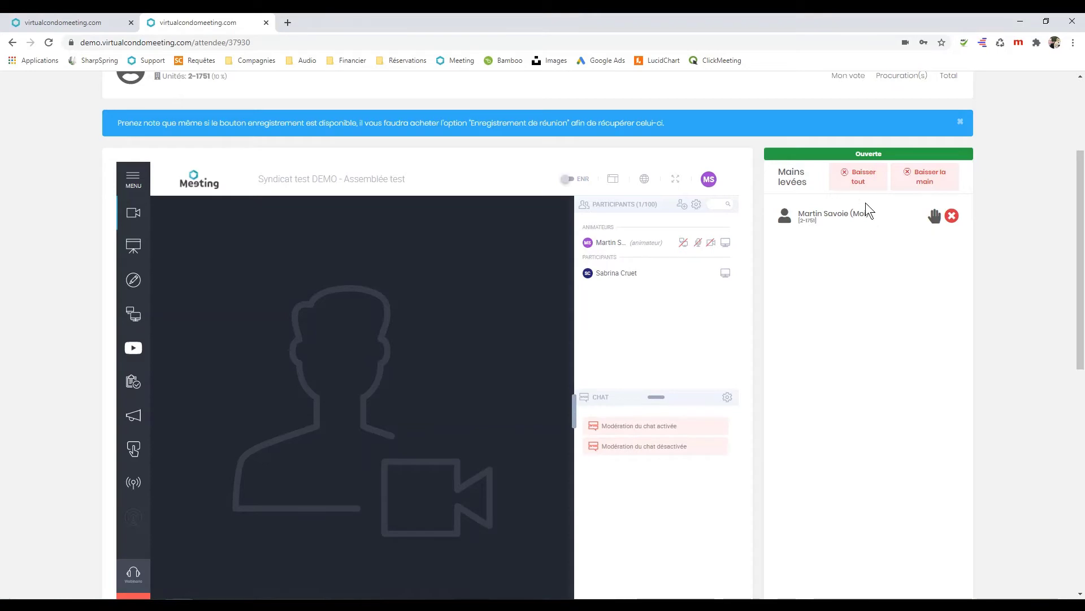
left_click(859, 180)
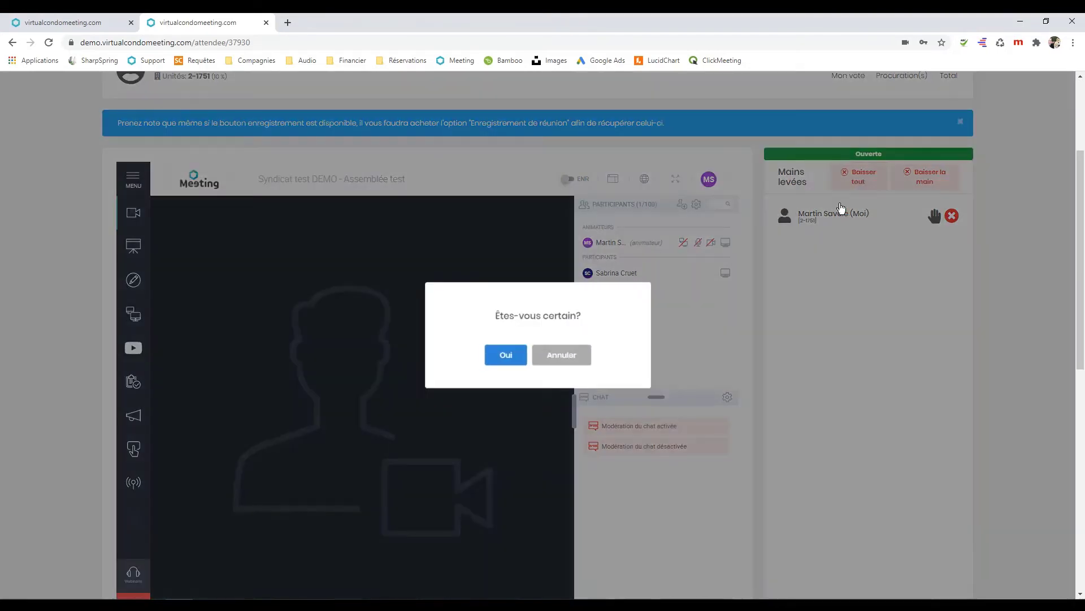
left_click(492, 354)
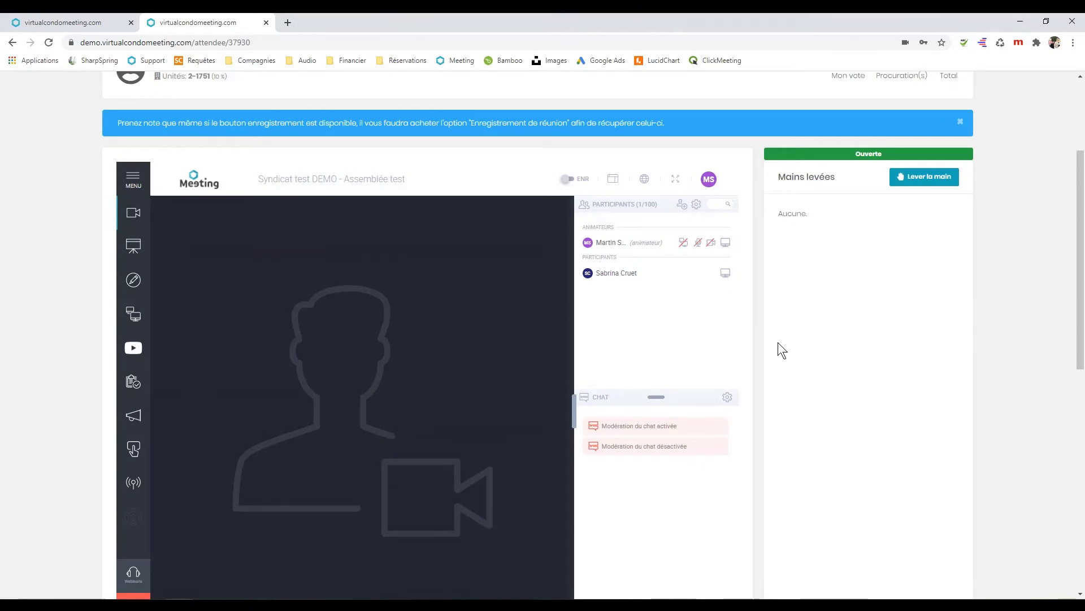
In the meeting configuration, start the vote "PRÉSENTATION ET EXPLICATION DU BUDGET DE L'EXERCICE XXXX".
scroll(955, 442, "up", 3)
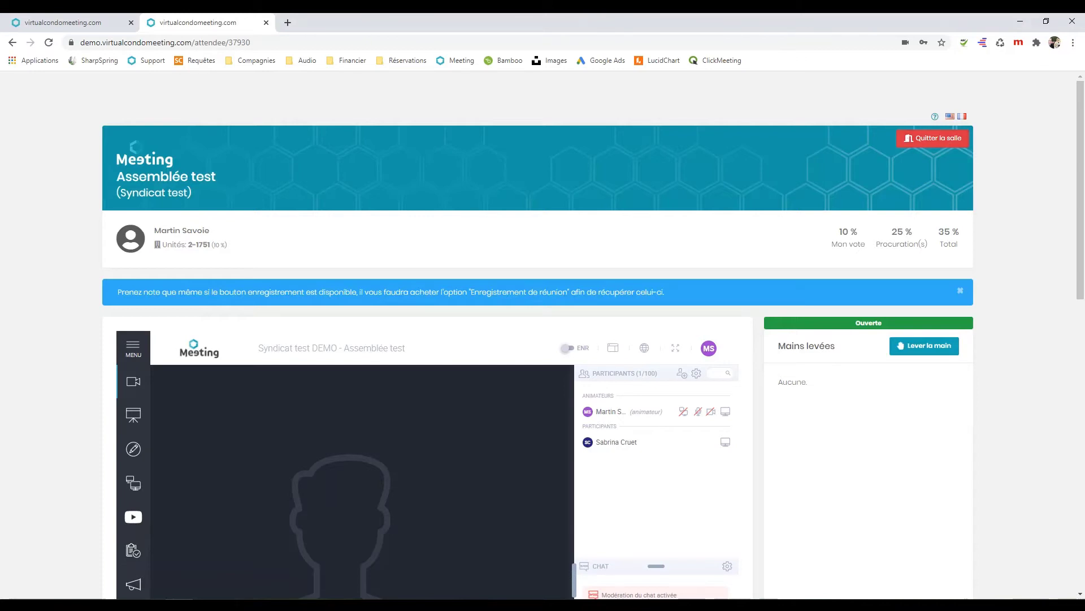
left_click(66, 23)
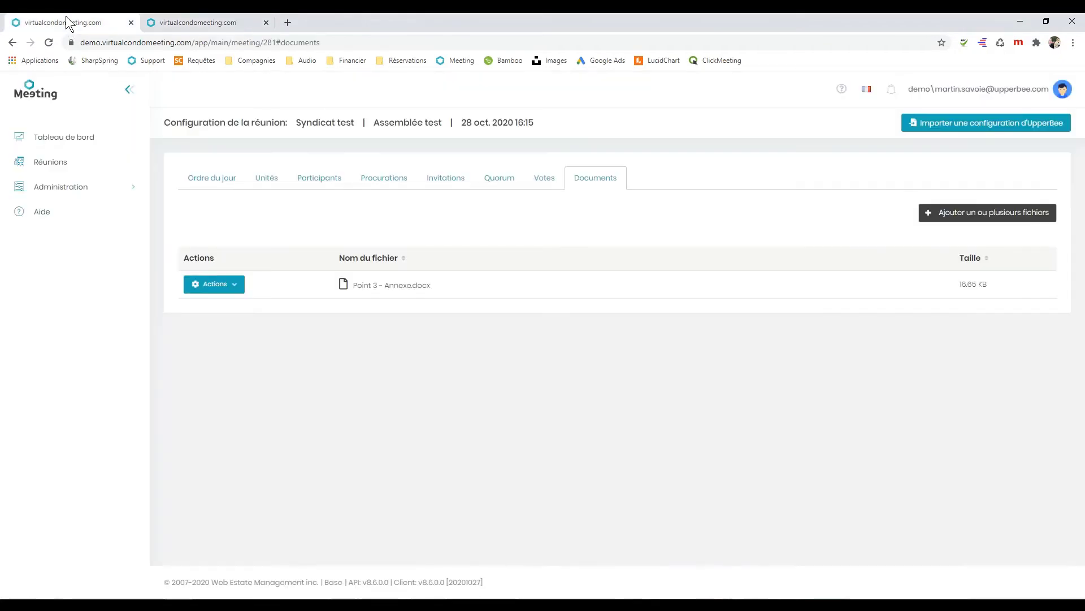
left_click(546, 178)
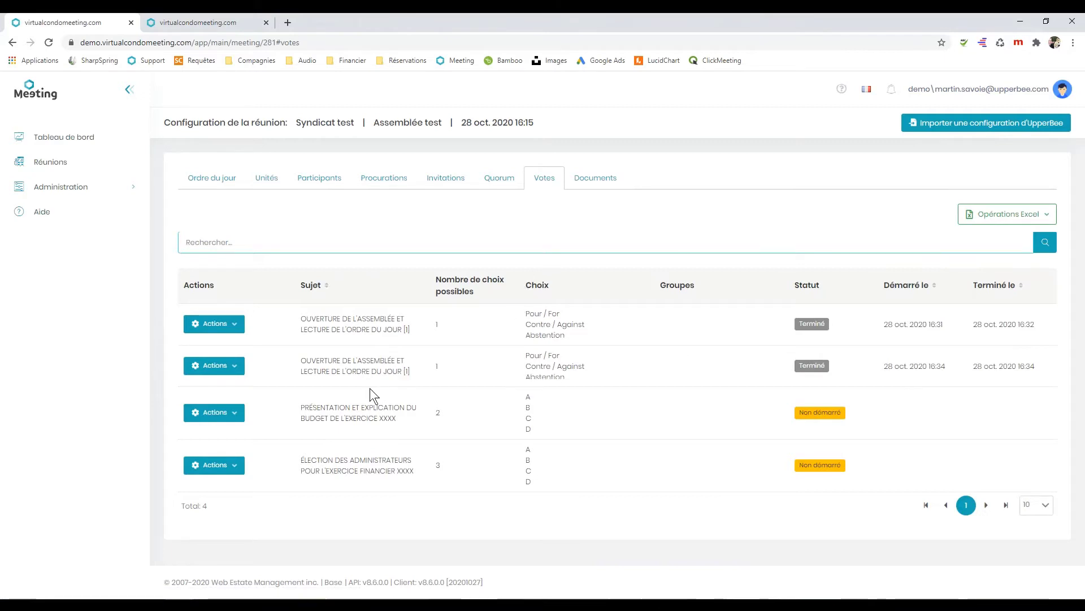
left_click(233, 413)
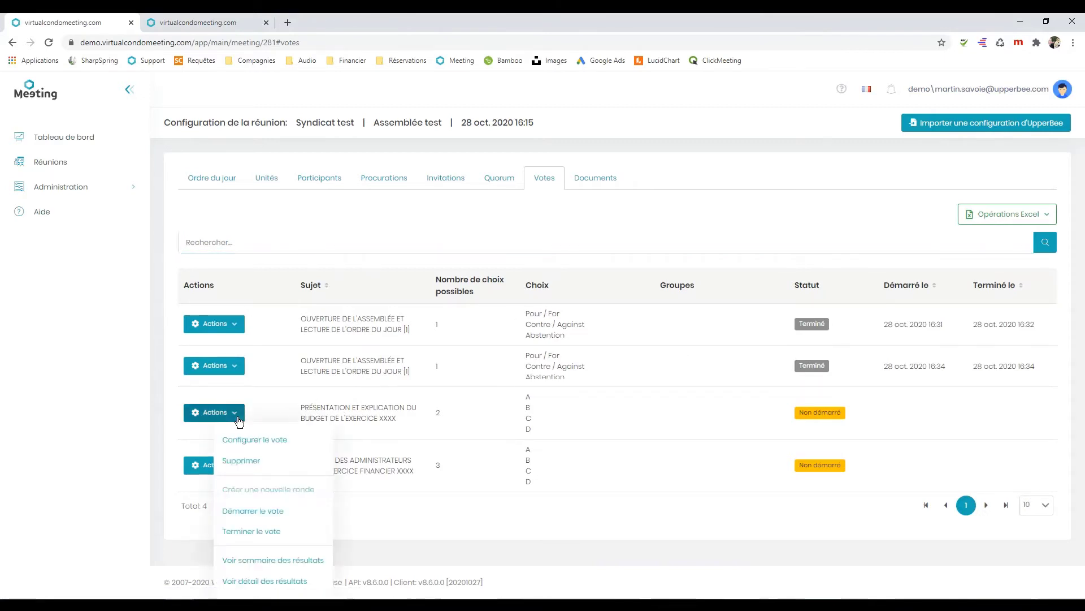
left_click(263, 520)
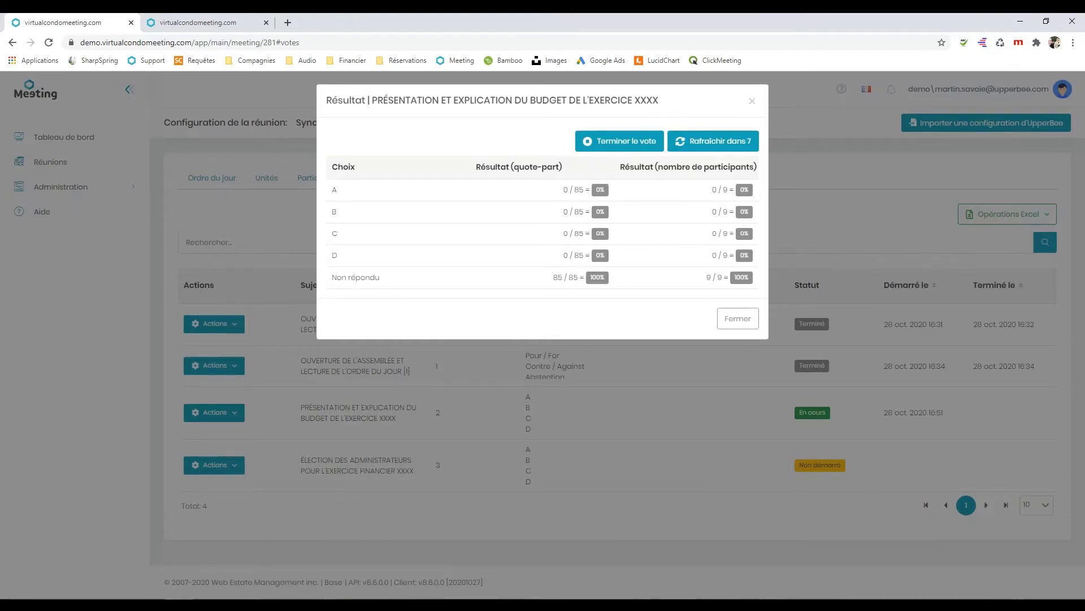
In the attendee room, vote for choice A on the budget topic and save the ballot.
key("ctrl+Tab")
left_click(334, 226)
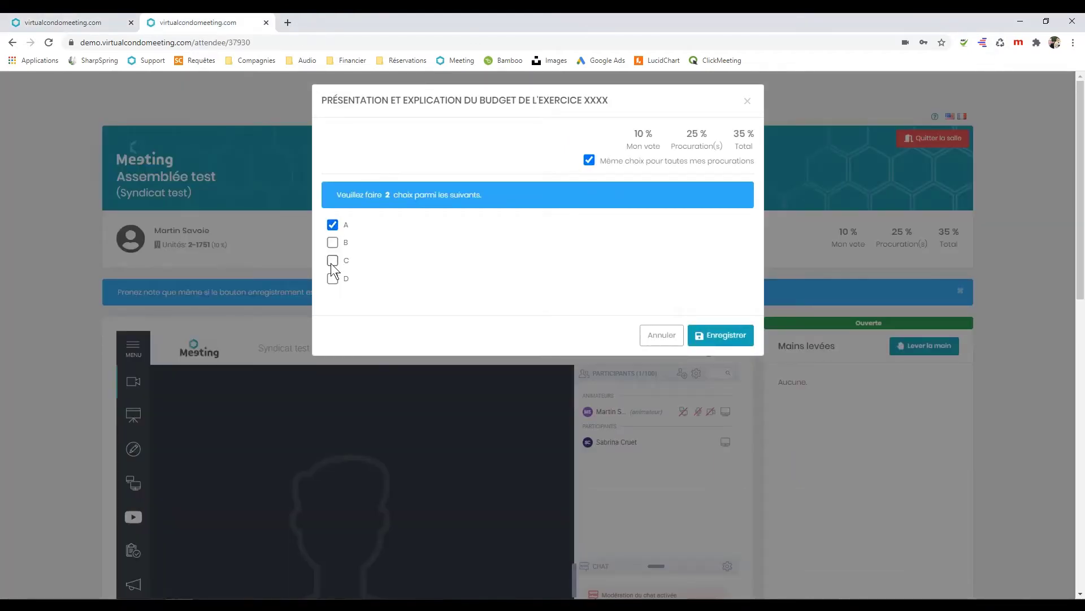
left_click(714, 337)
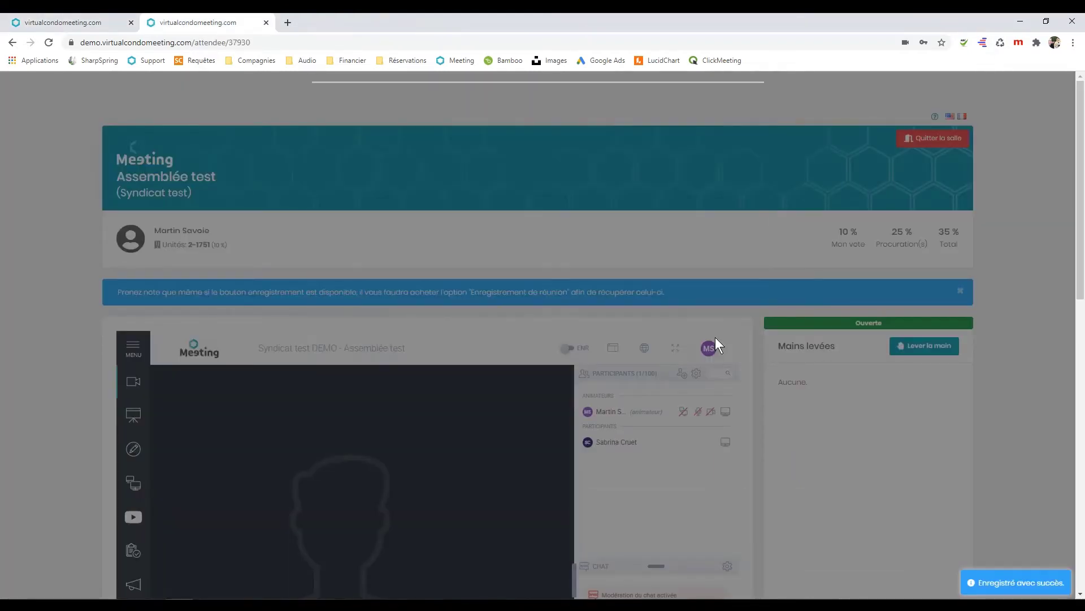
End the running budget vote in the meeting configuration and check the attendee room's agenda for its results.
key("ctrl+Tab")
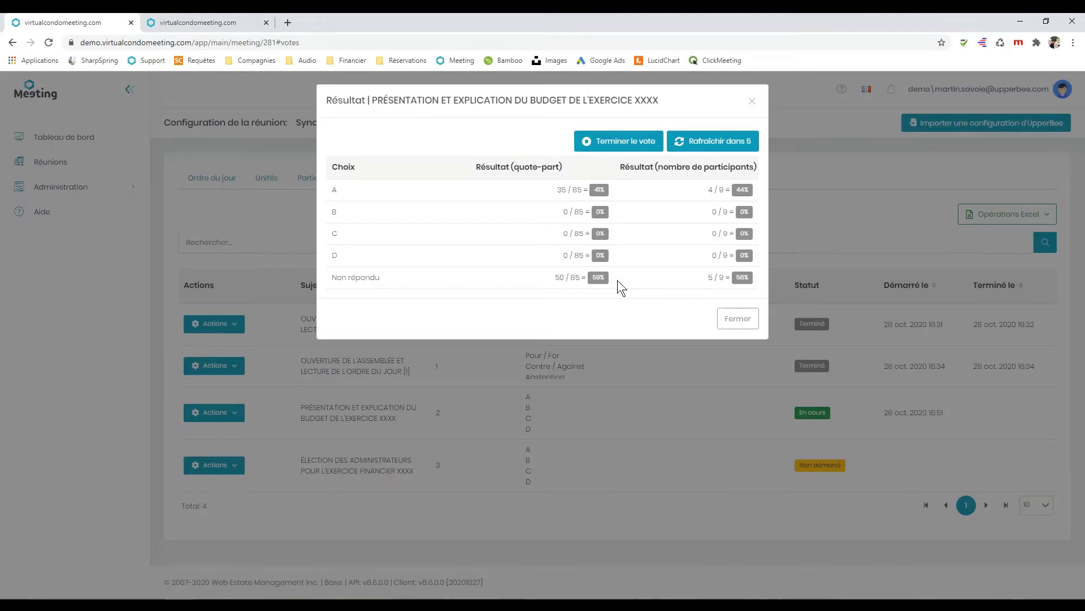
left_click(610, 138)
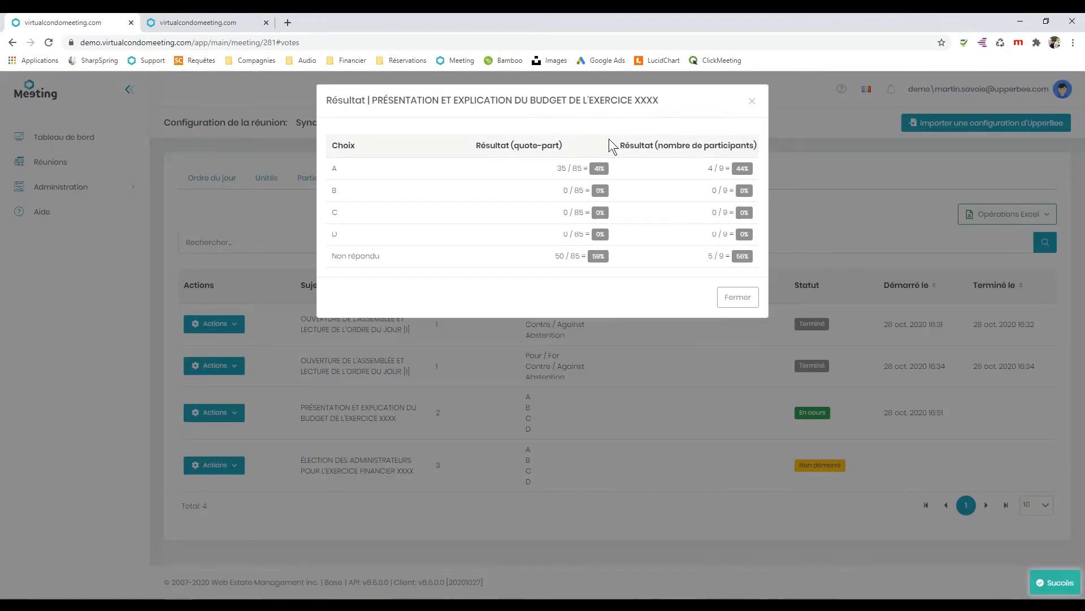
key("ctrl+Tab")
scroll(415, 321, "down", 5)
scroll(415, 321, "down", 7)
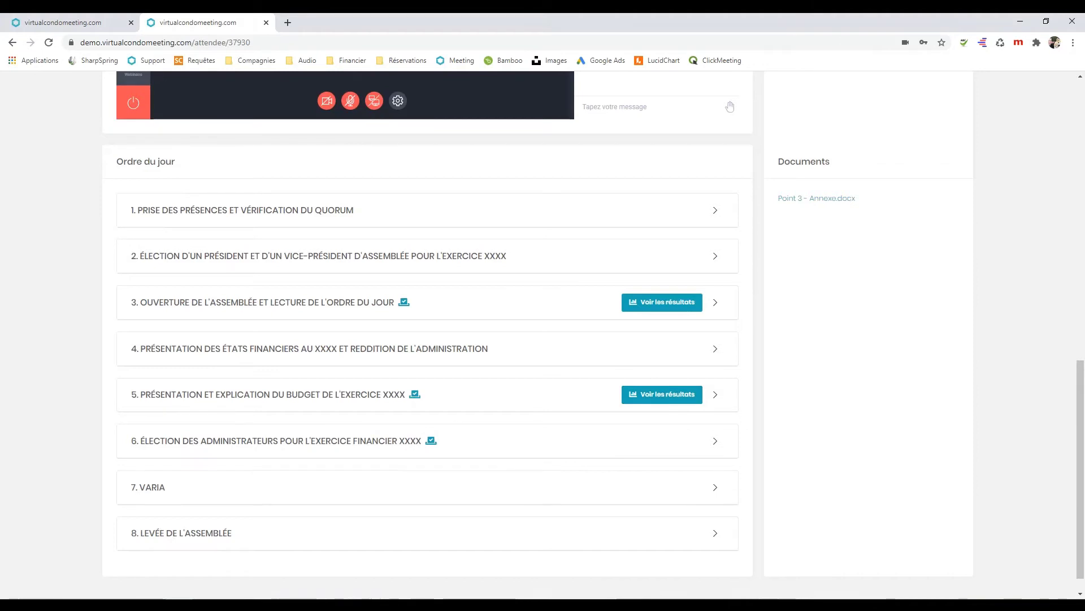
Raise a hand in the room and add the raised-hand candidates as choices to "ÉLECTION DES ADMINISTRATEURS POUR L'EXERCICE FINANCIER XXXX", saving the vote configuration.
scroll(921, 347, "up", 8)
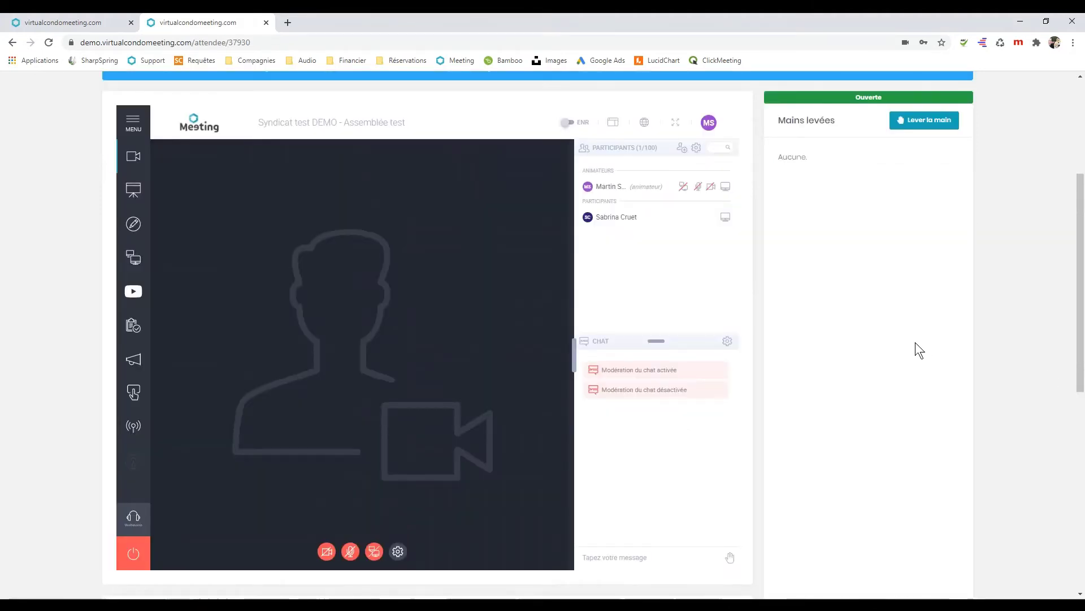
left_click(908, 124)
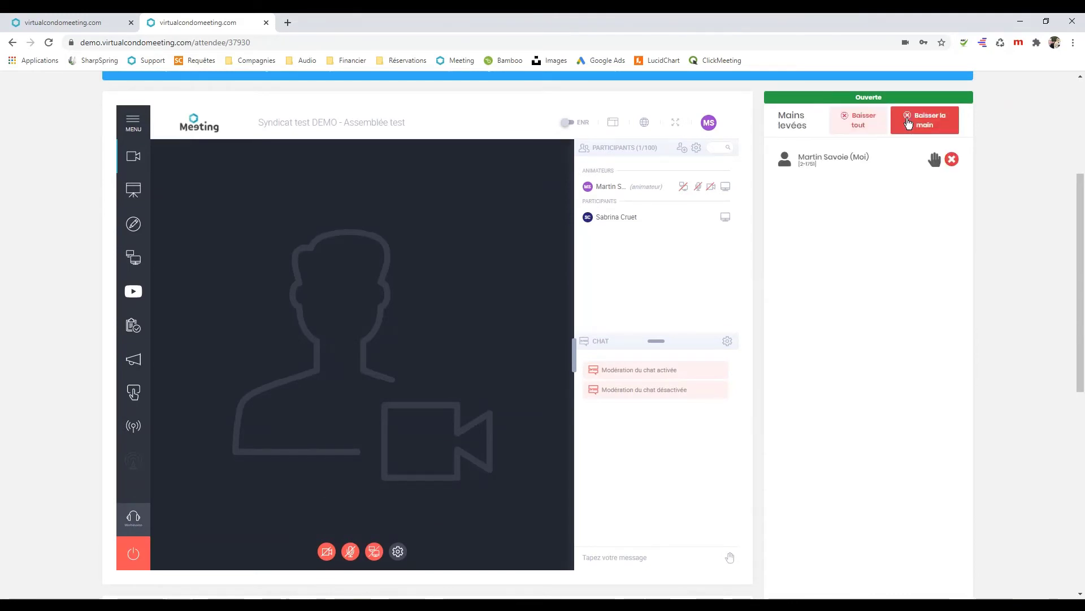
left_click(96, 23)
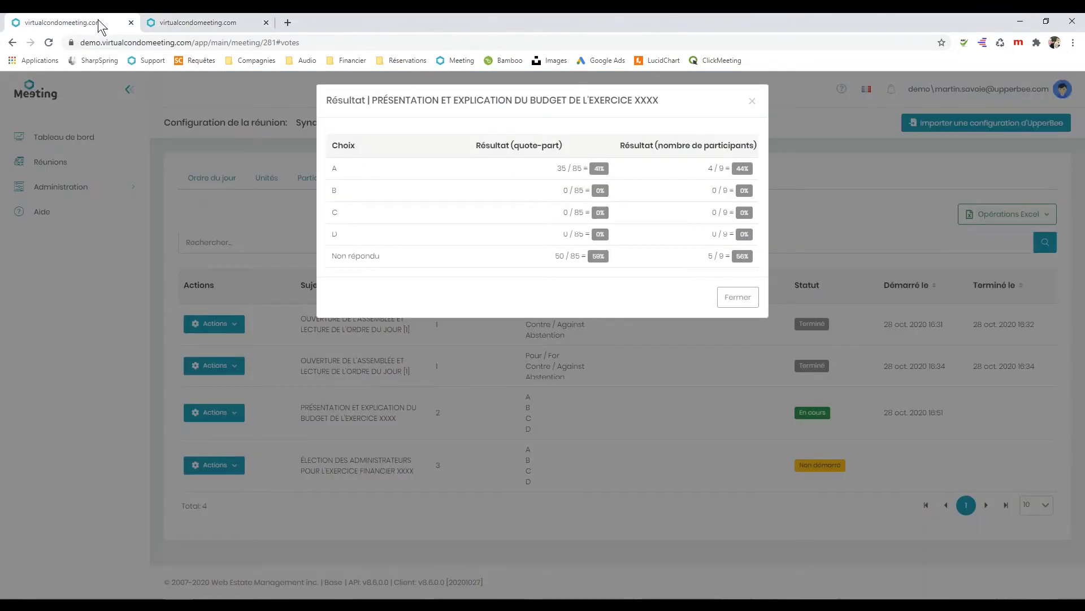
left_click(758, 103)
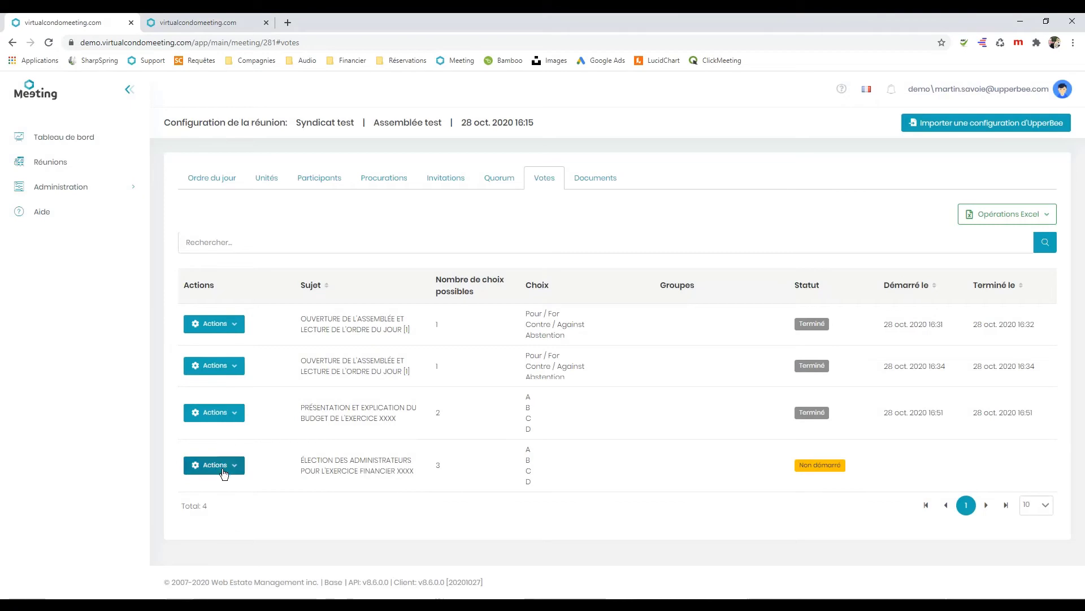
left_click(229, 473)
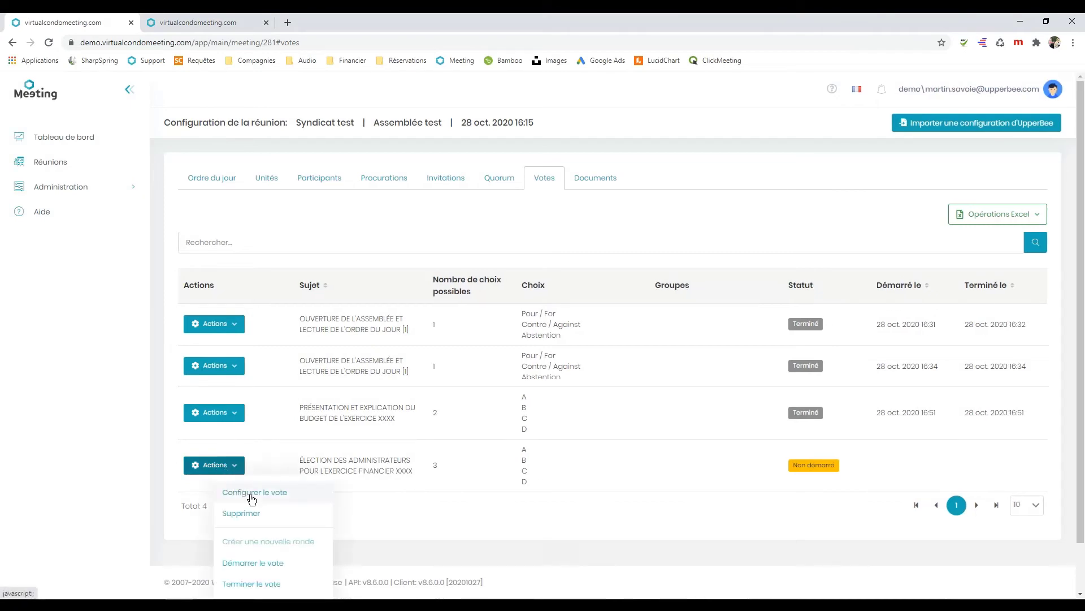
left_click(251, 496)
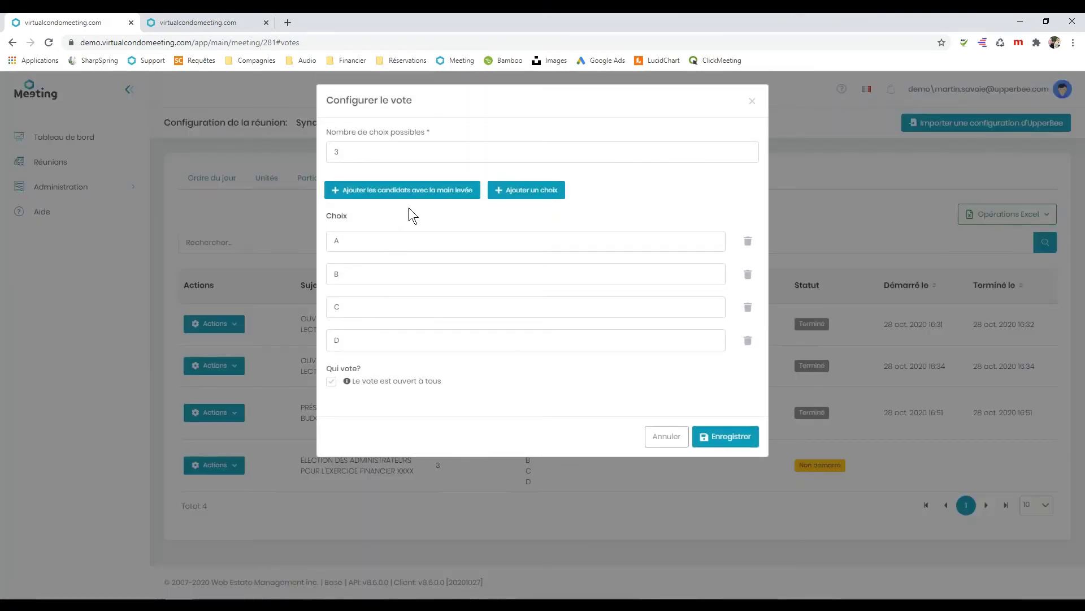
left_click(418, 194)
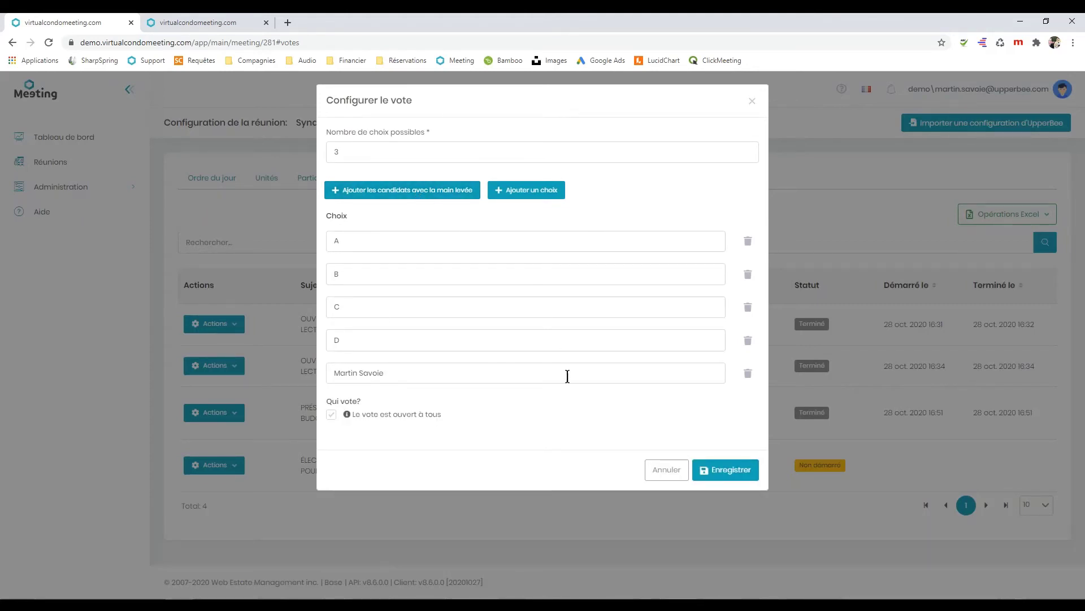
left_click(725, 469)
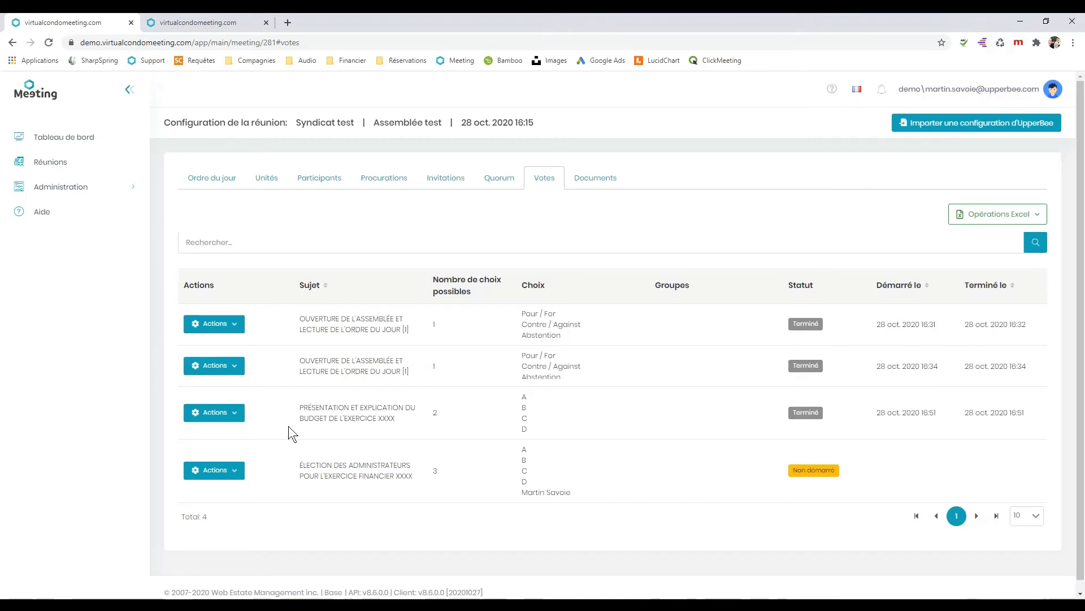
Open the available actions for the vote "PRÉSENTATION ET EXPLICATION DU BUDGET DE L'EXERCICE XXXX".
left_click(218, 420)
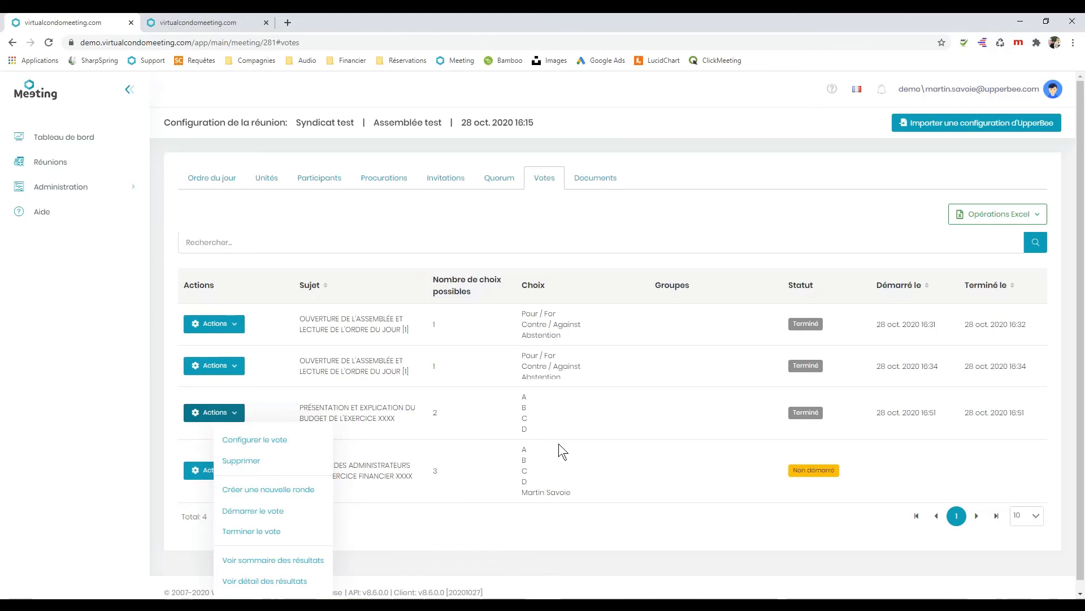
Return to the attendee room and end the whole event with the "Terminer l'événement" option.
left_click(211, 25)
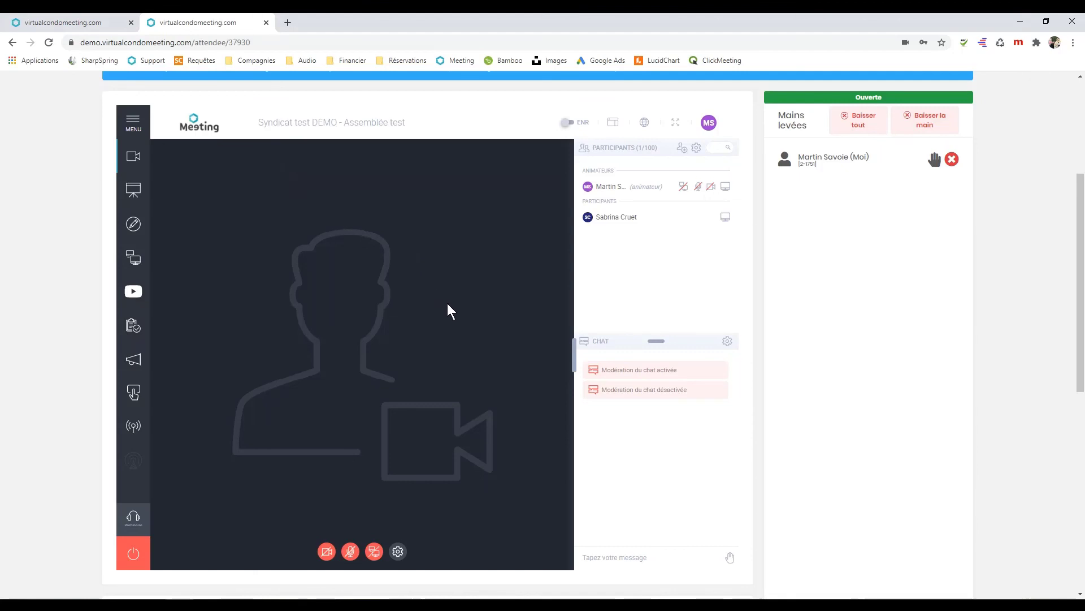
scroll(446, 303, "down", 1)
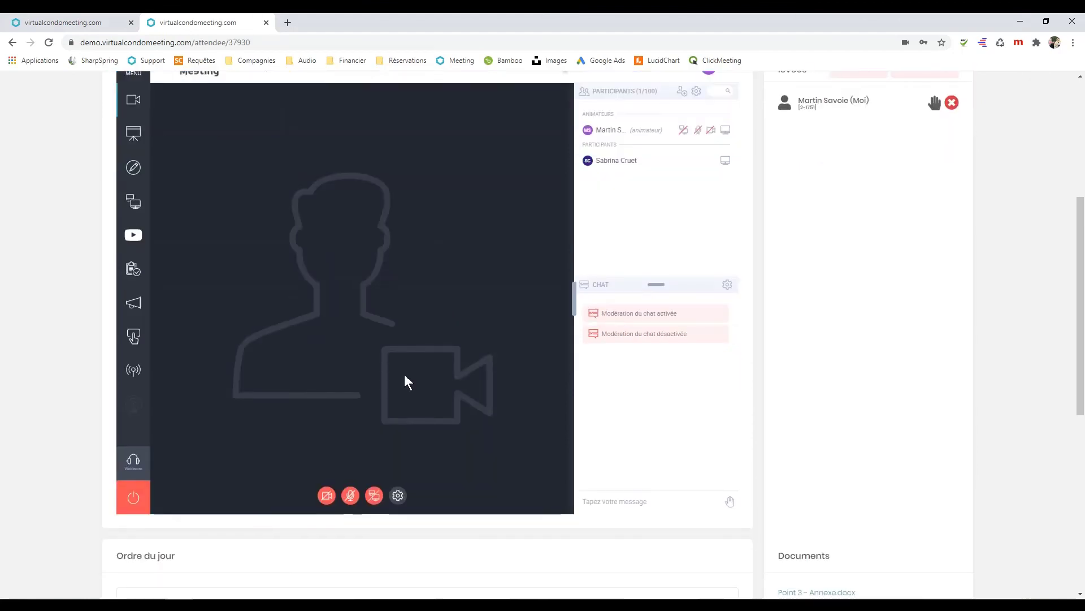
left_click(130, 501)
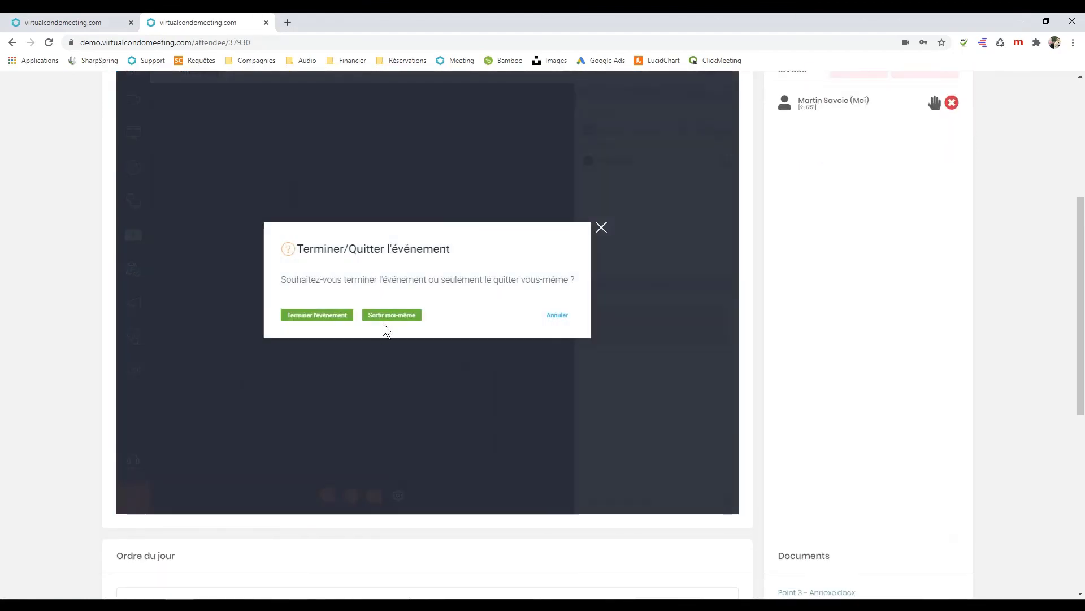
left_click(324, 315)
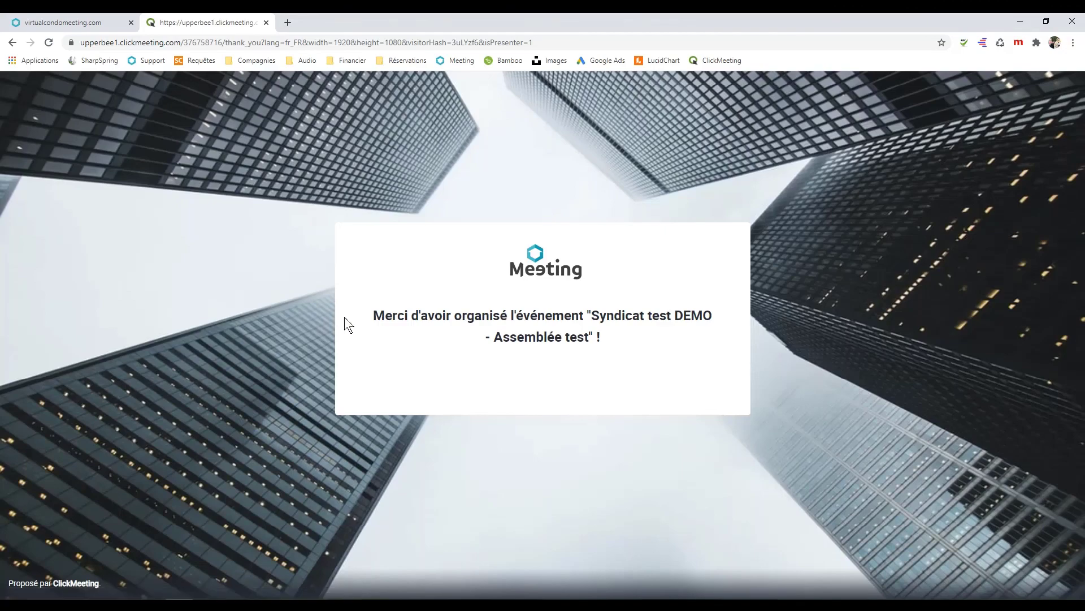